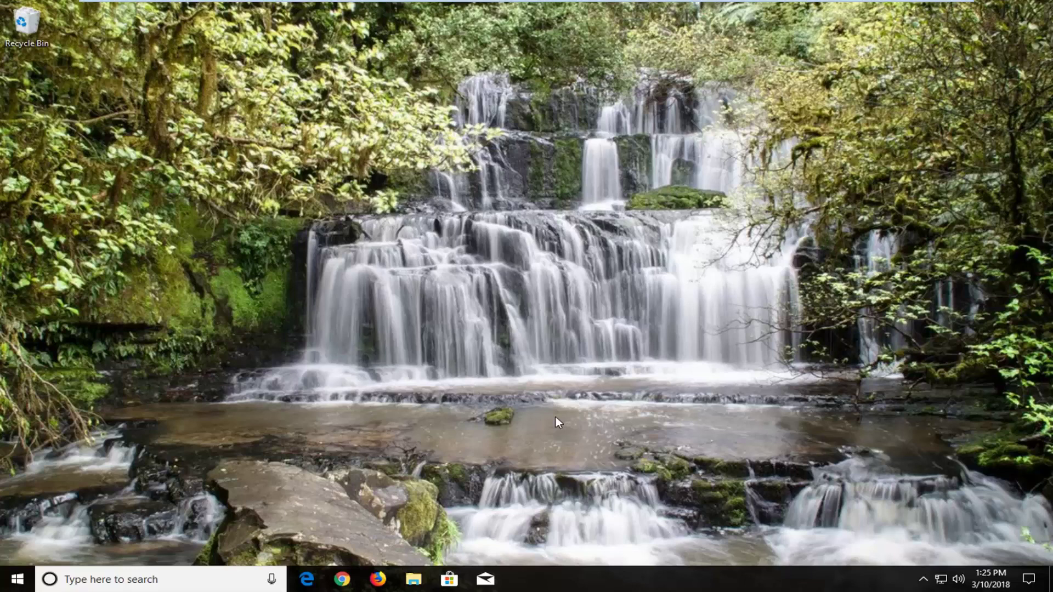
# Launch Chrome from the taskbar and bring up its three-dot main menu
pyautogui.click(342, 576)
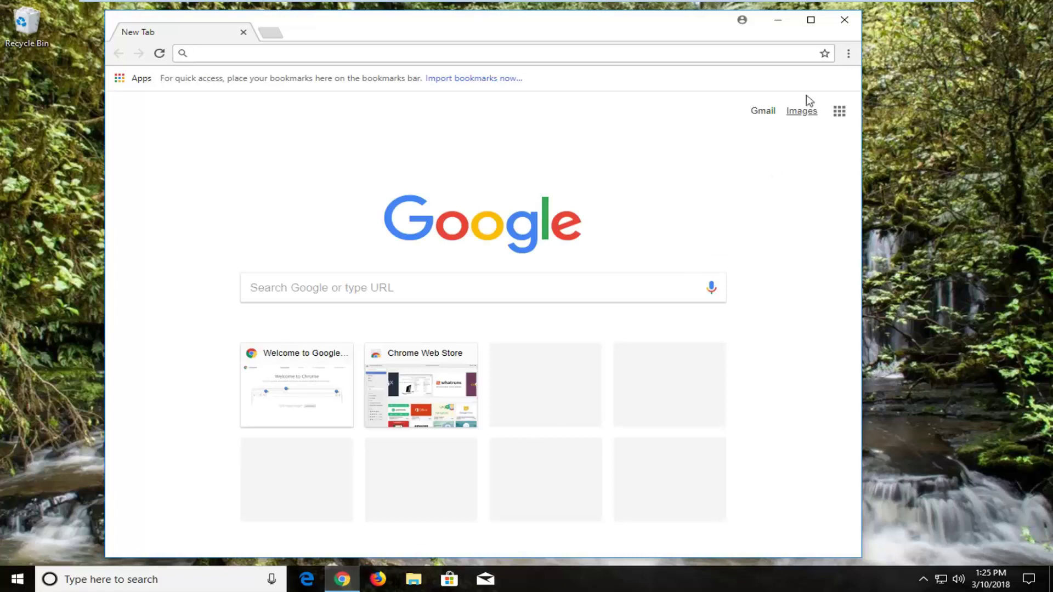
pyautogui.click(849, 55)
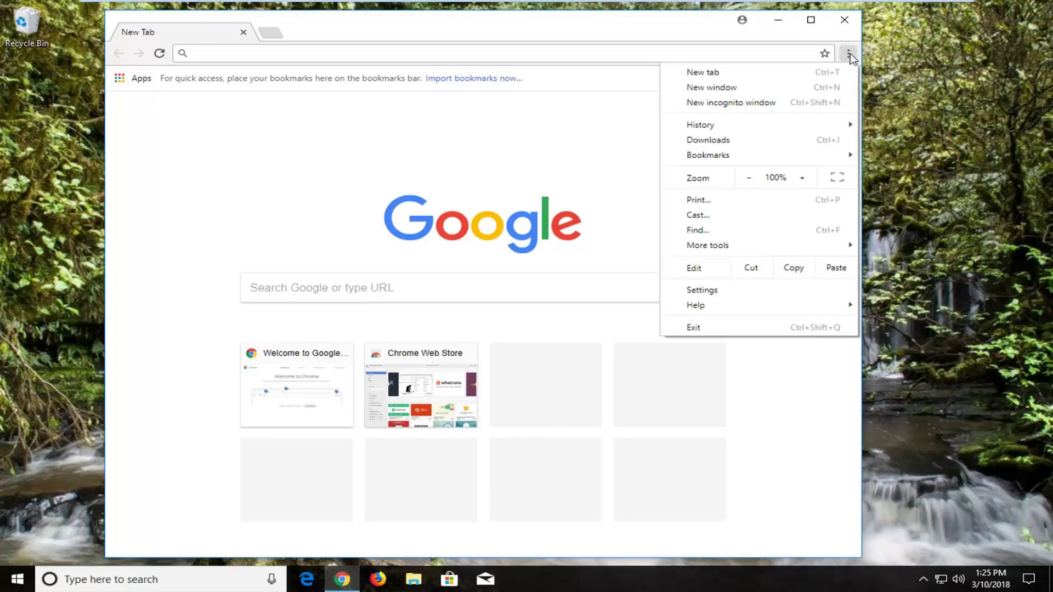
# Go to Settings and expand Advanced to reach Passwords and forms
pyautogui.click(701, 291)
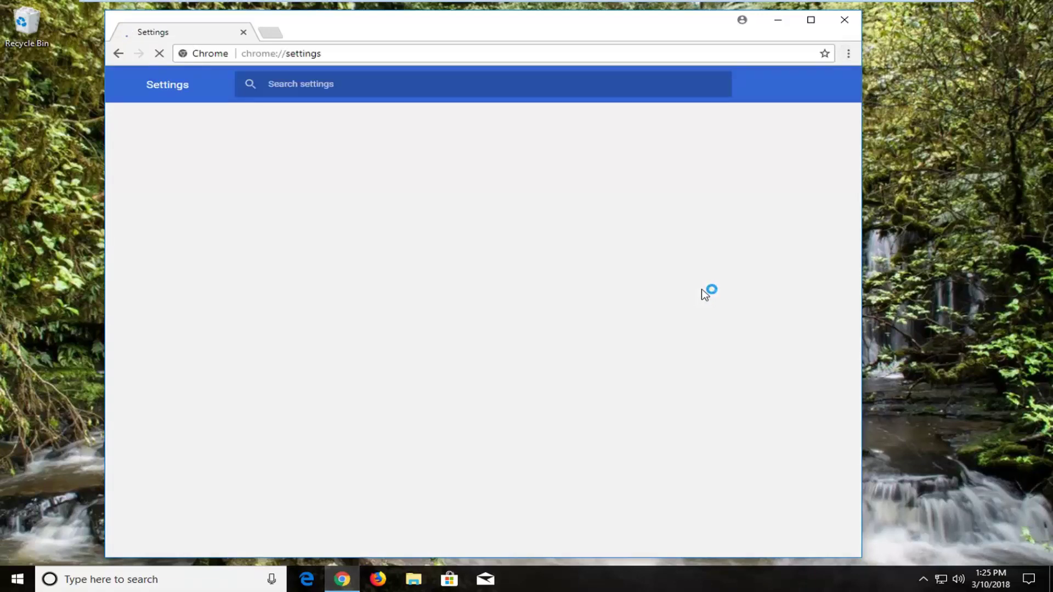
pyautogui.moveTo(852, 193)
pyautogui.mouseDown()
pyautogui.moveTo(847, 318)
pyautogui.moveTo(818, 437)
pyautogui.mouseUp()
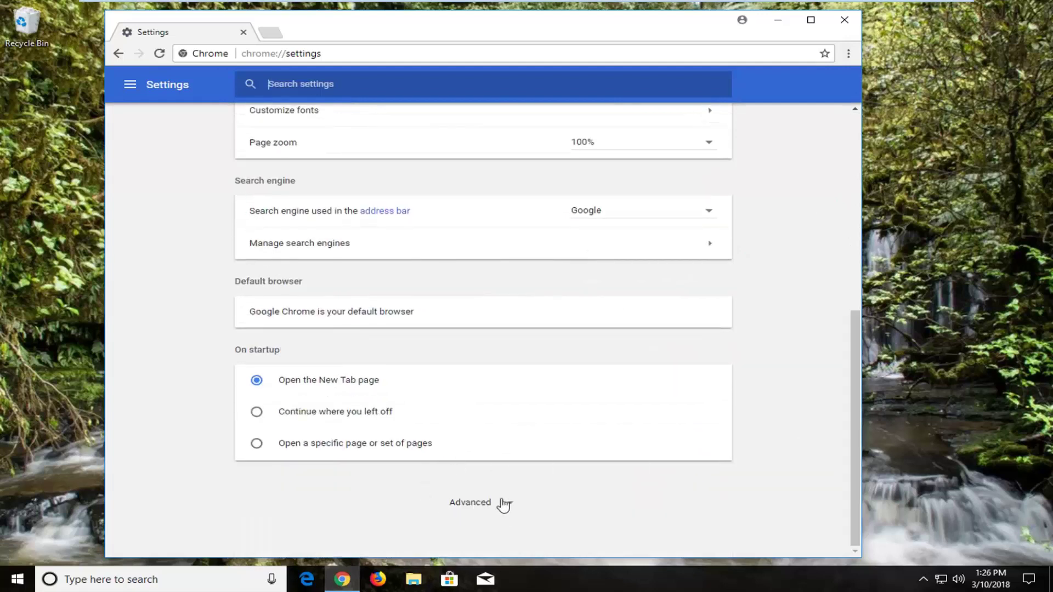
pyautogui.click(482, 503)
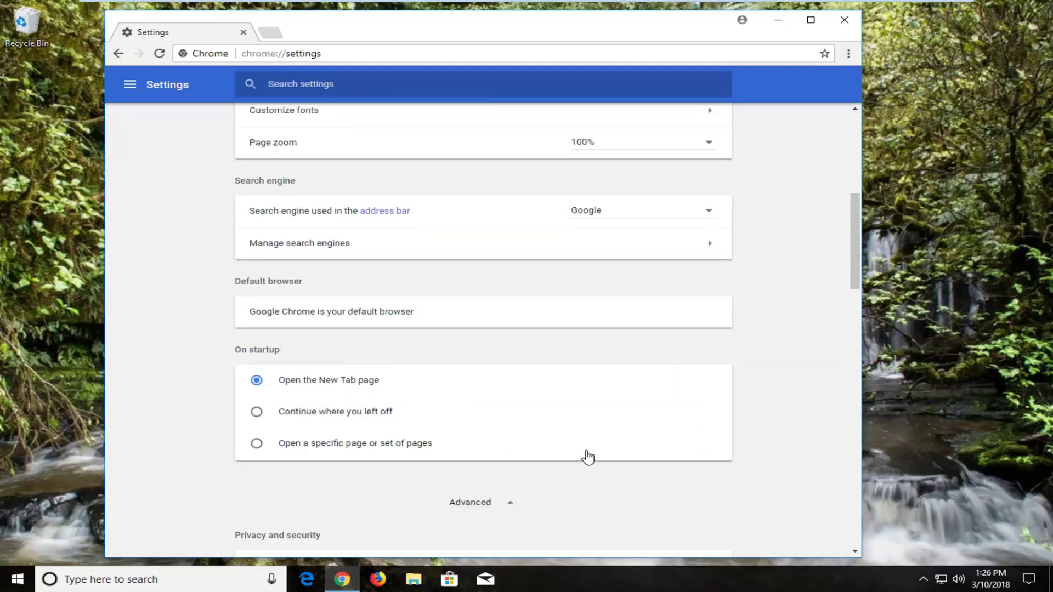
pyautogui.scroll(-2, 585, 453)
pyautogui.scroll(-2, 588, 429)
pyautogui.scroll(-1, 587, 428)
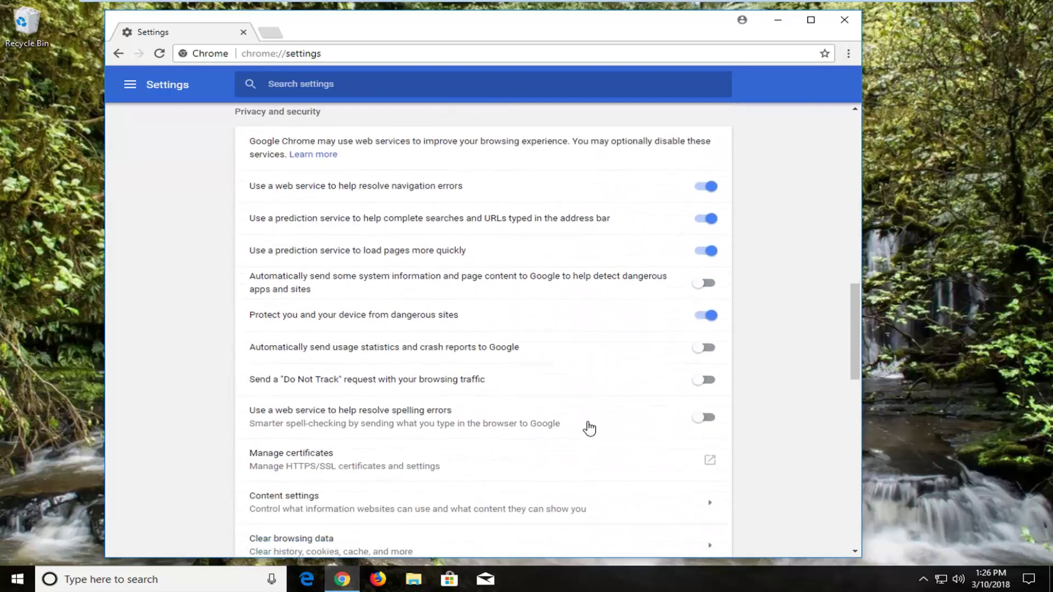
pyautogui.scroll(-2, 587, 425)
pyautogui.scroll(-2, 588, 424)
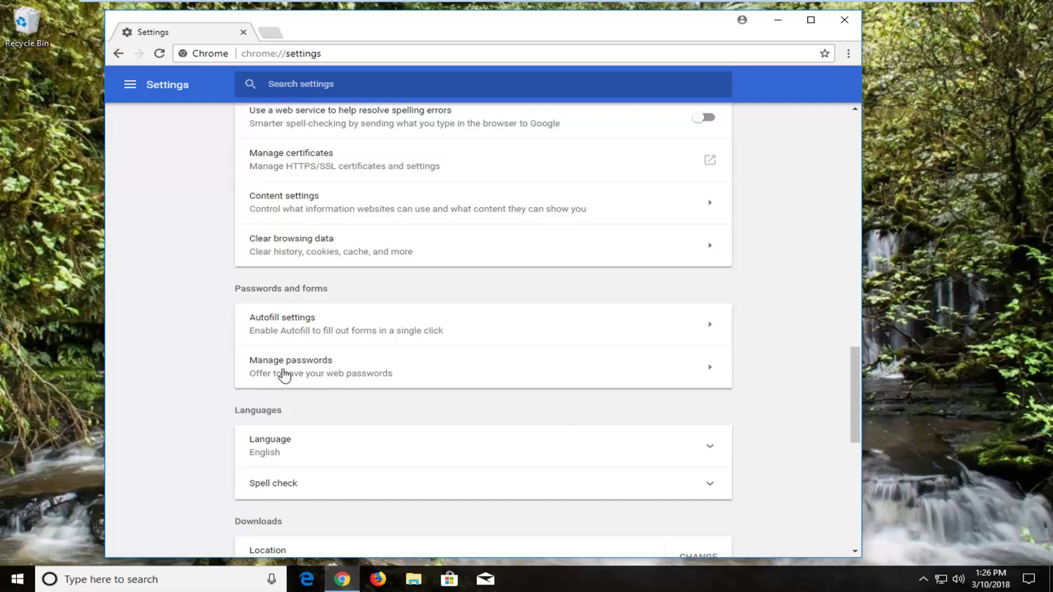
# On Manage passwords, toggle saving off and on, then highlight and clear the empty-list message
pyautogui.click(309, 370)
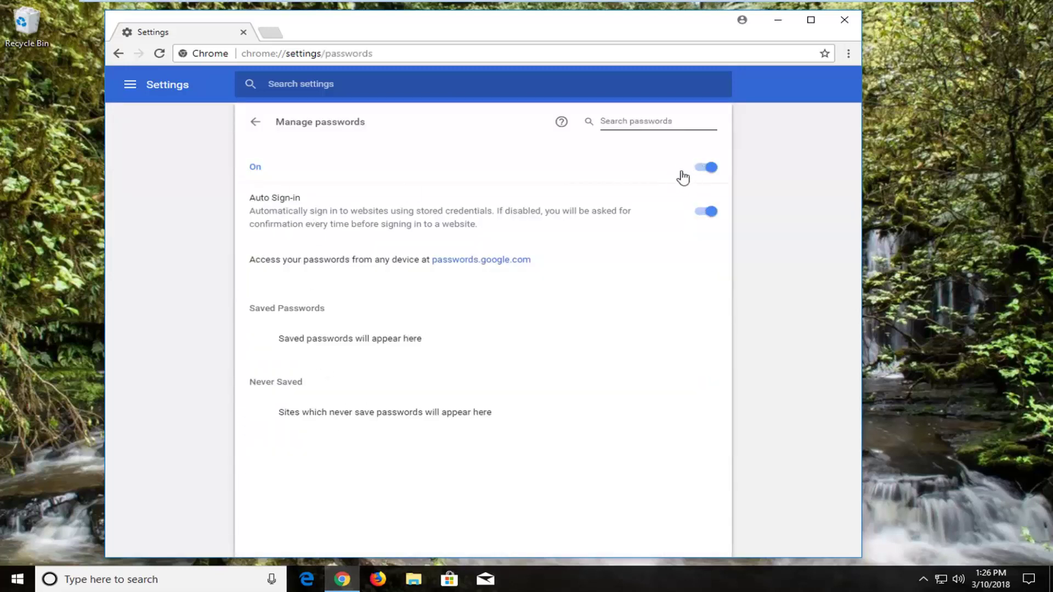
pyautogui.click(707, 169)
pyautogui.click(699, 169)
pyautogui.moveTo(278, 342); pyautogui.dragTo(383, 339)
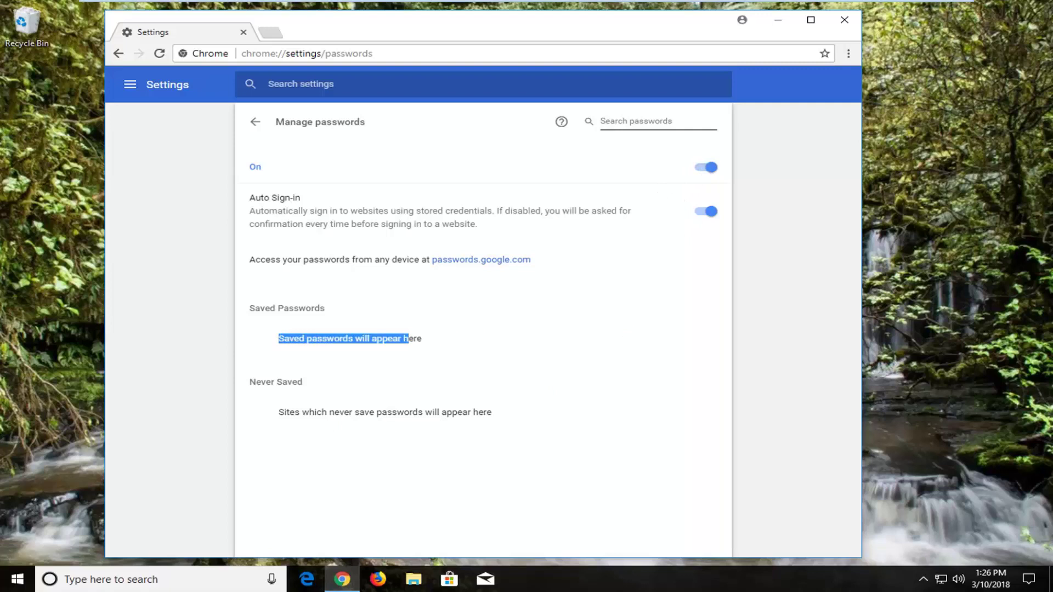
pyautogui.click(699, 343)
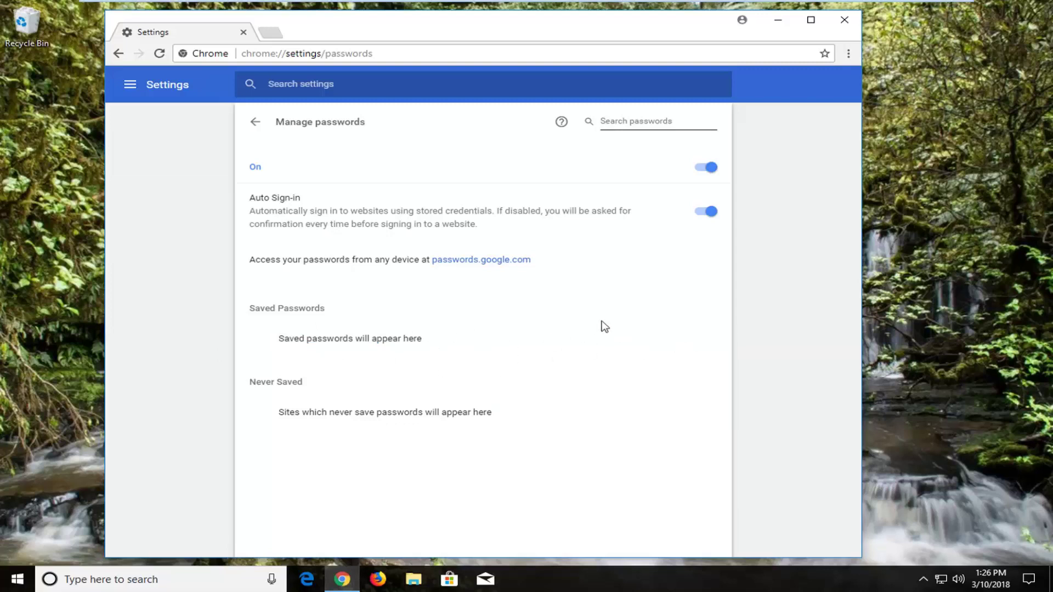
# Open Autofill settings, toggle Autofill off and back on, and return to main Settings
pyautogui.click(254, 122)
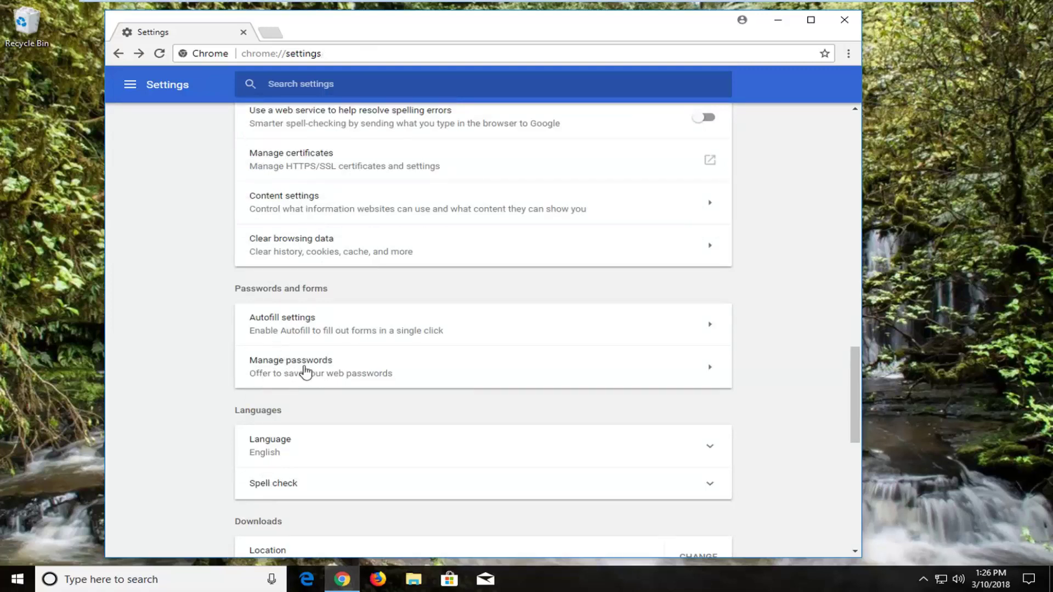
pyautogui.click(288, 332)
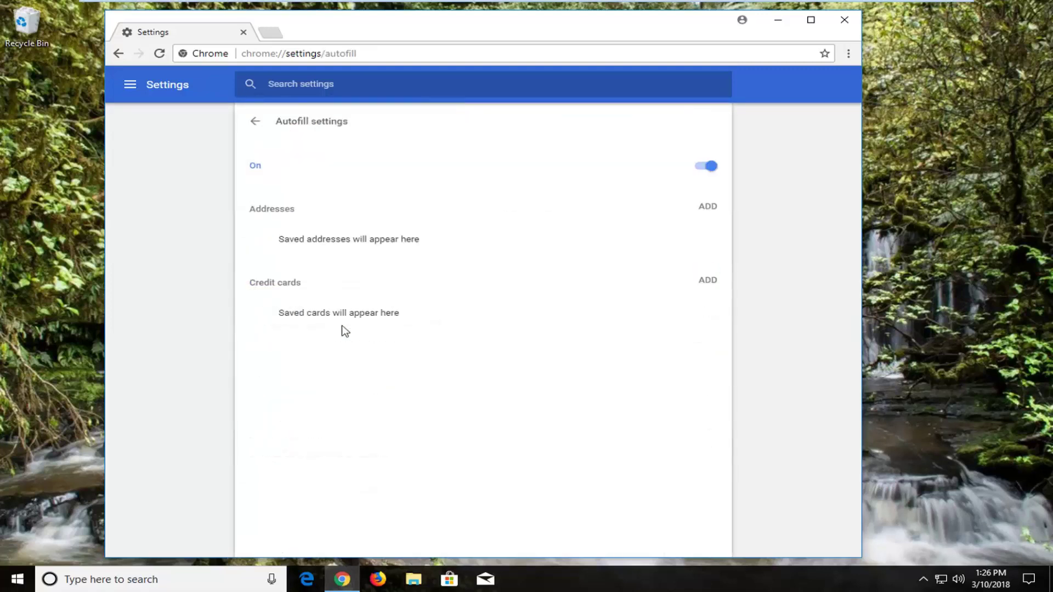
pyautogui.click(706, 168)
pyautogui.click(707, 170)
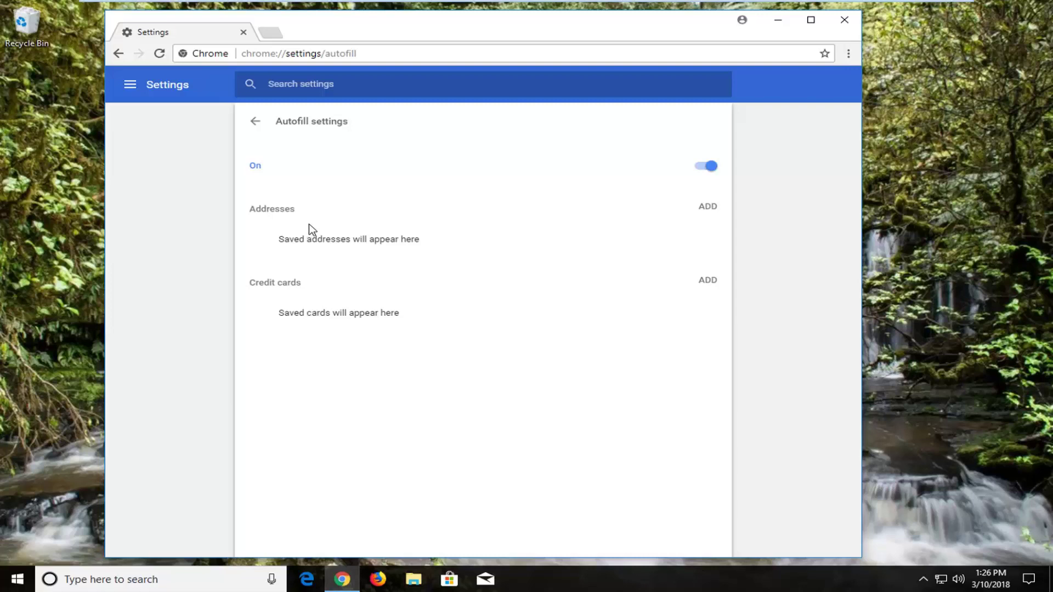
pyautogui.click(255, 122)
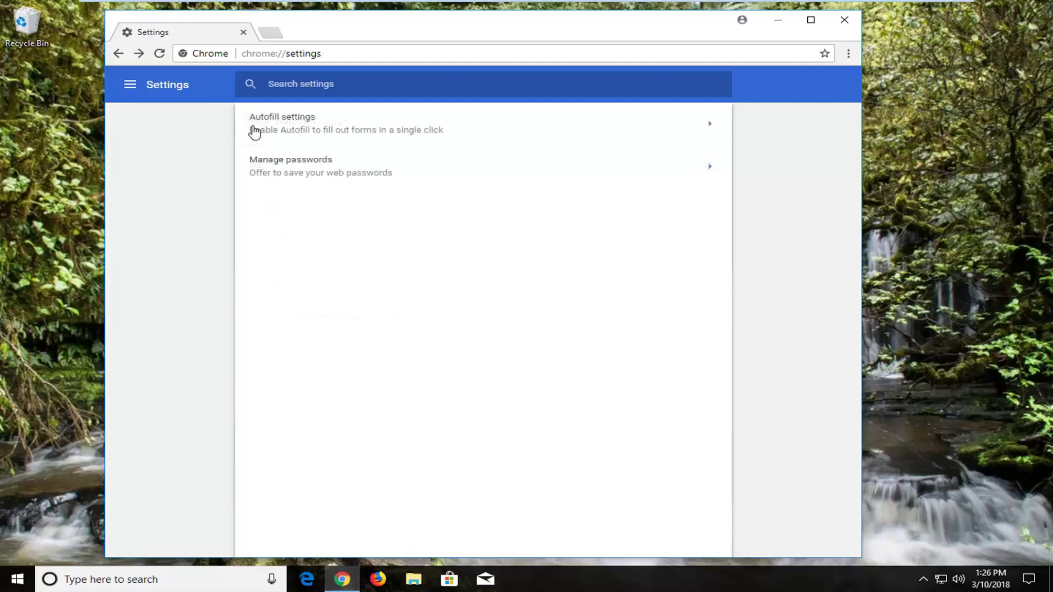